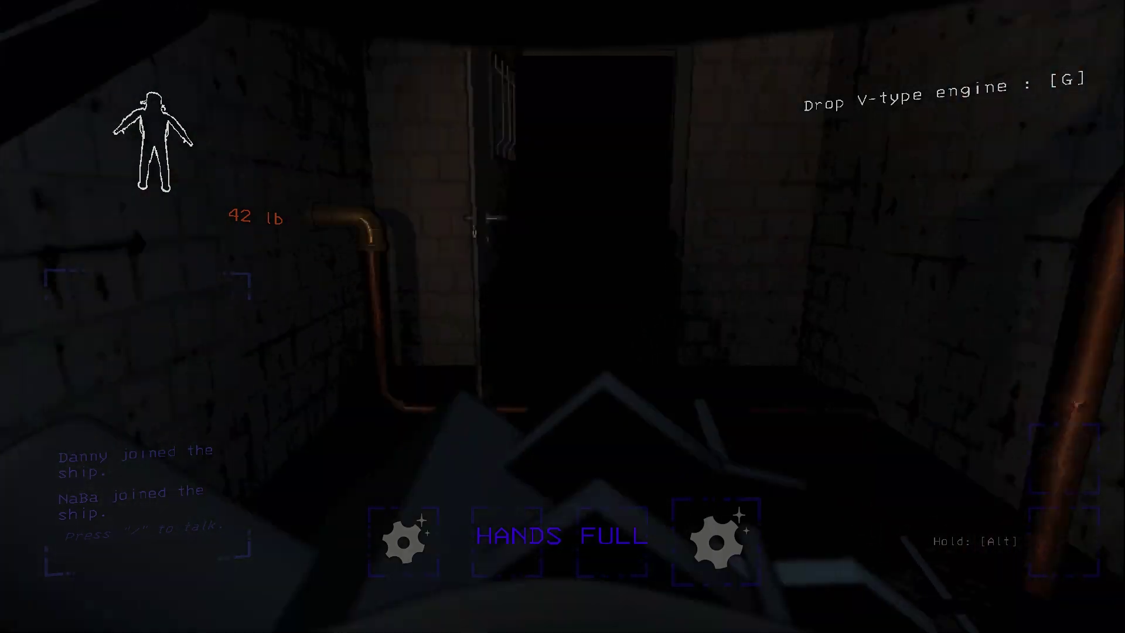
key(e)
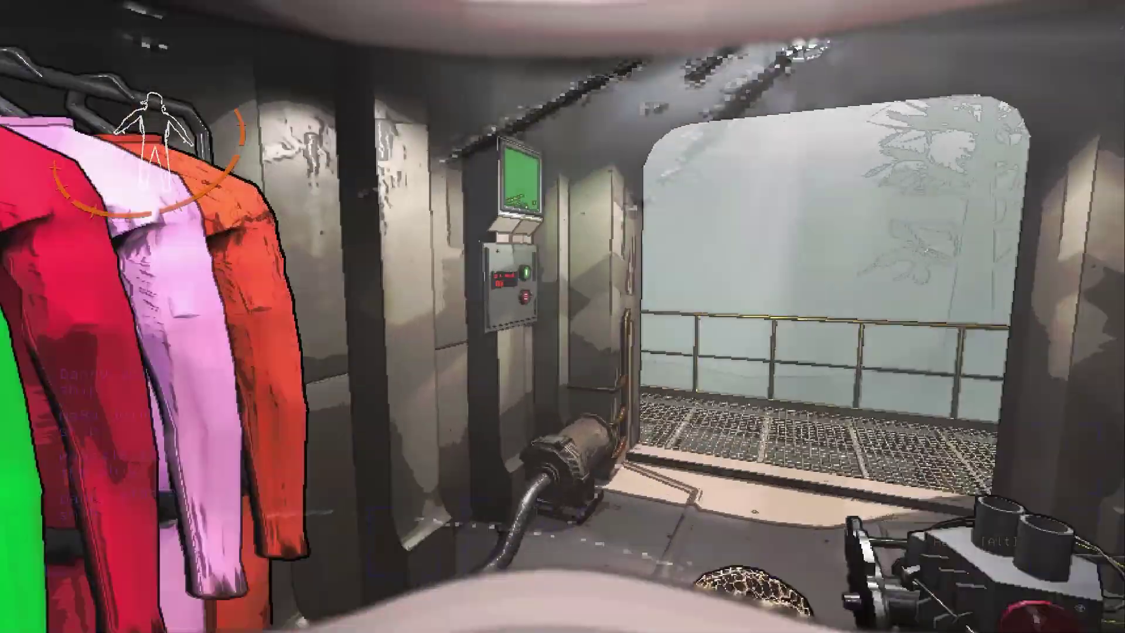
key(e)
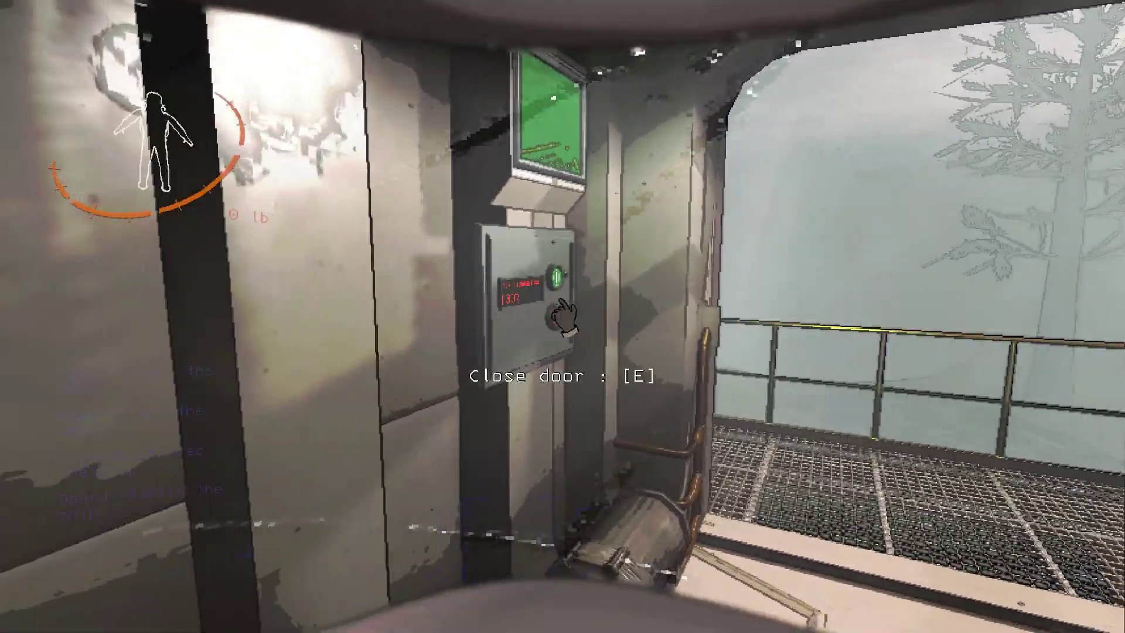